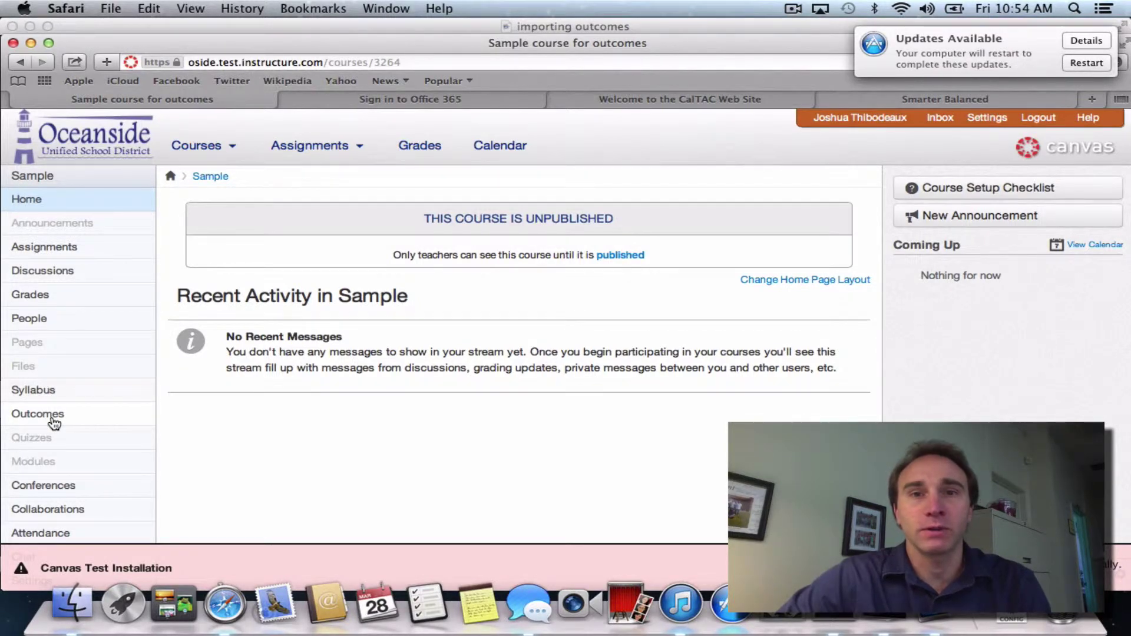
# Step: Go to the Sample course's Assignments list from the course navigation
pyautogui.click(59, 246)
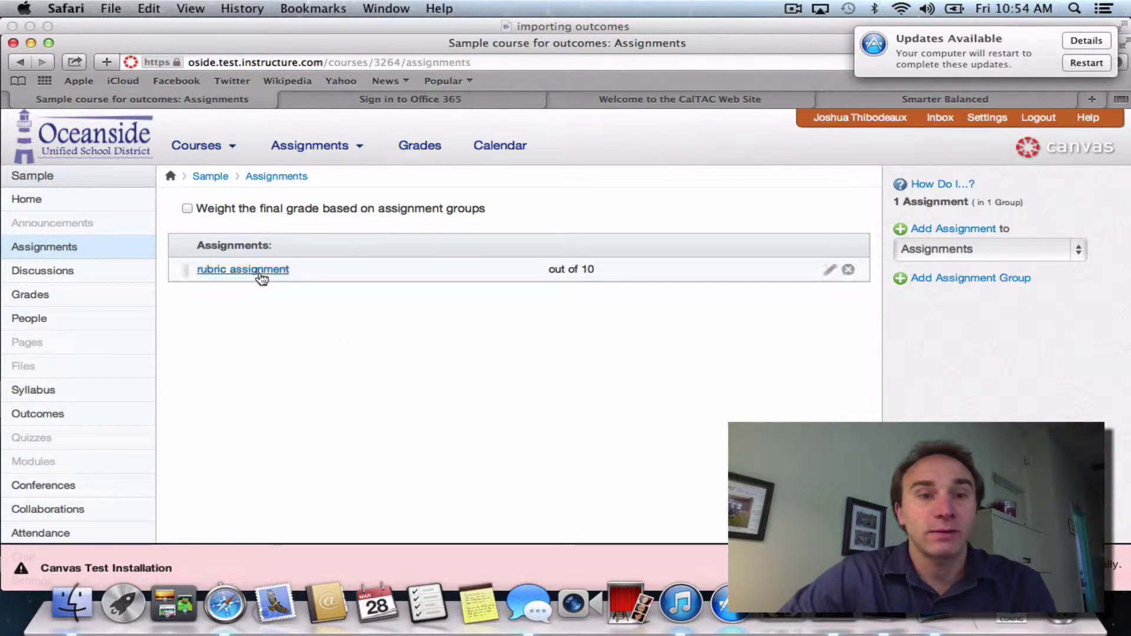
# Step: On 'rubric assignment', add a new rubric titled 'rubric 1'
pyautogui.click(260, 271)
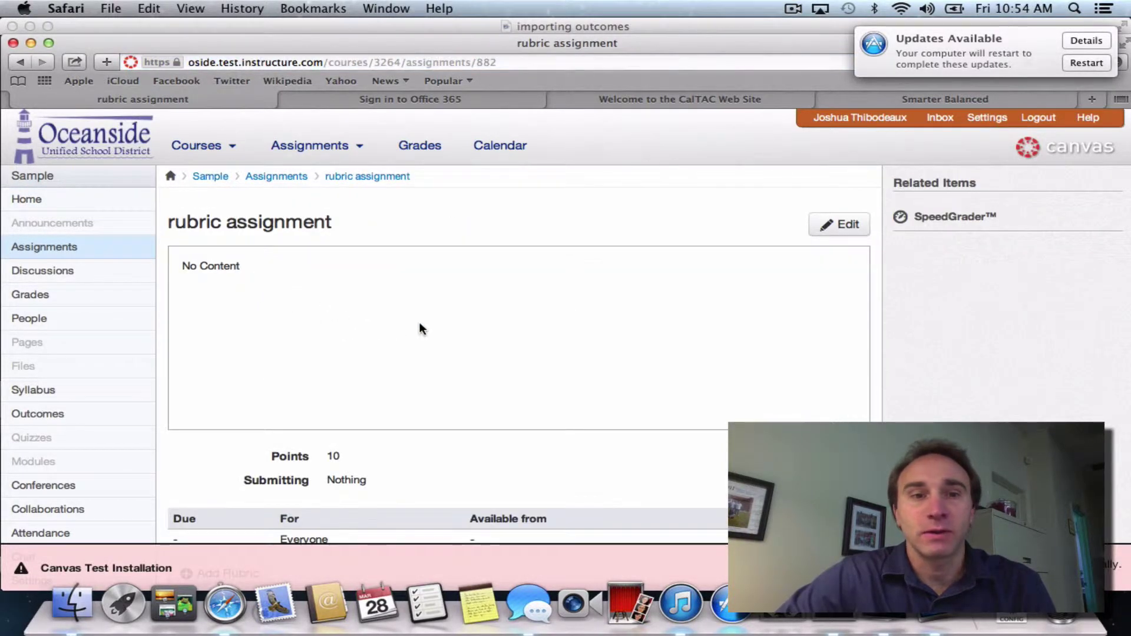
pyautogui.scroll(-5, 429, 325)
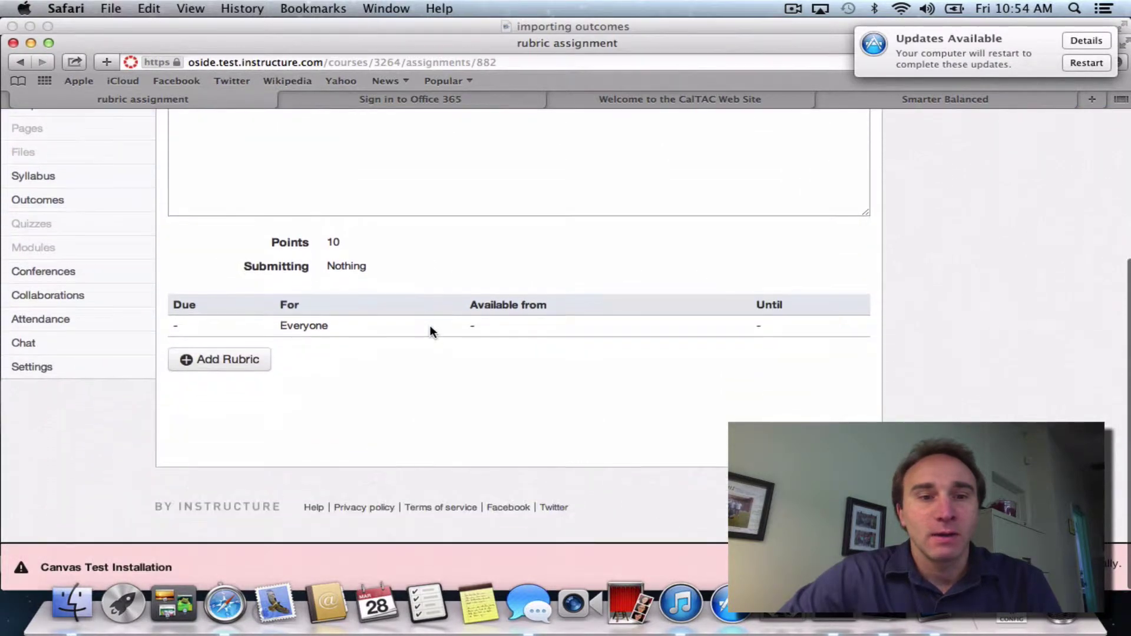
pyautogui.click(228, 366)
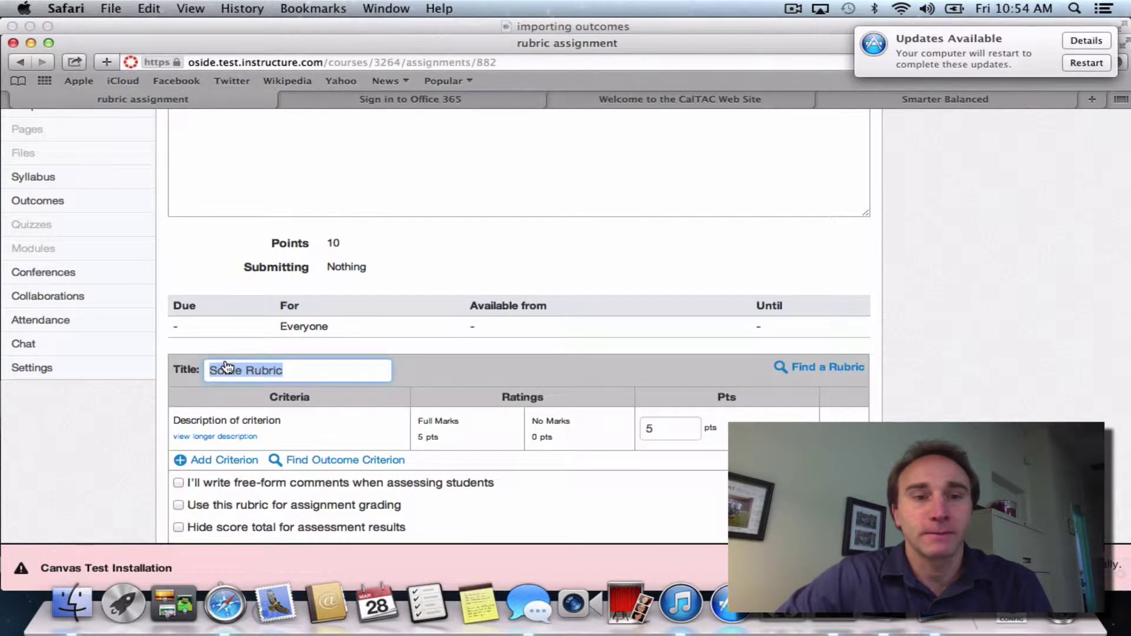
pyautogui.scroll(-1, 397, 424)
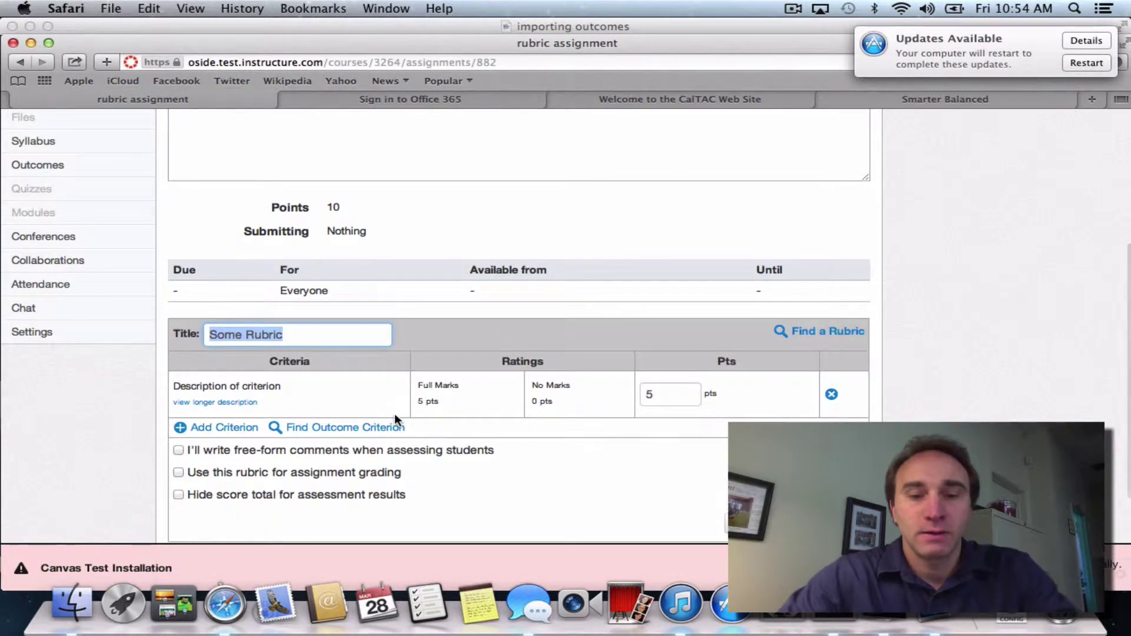
pyautogui.write('rubric 1')
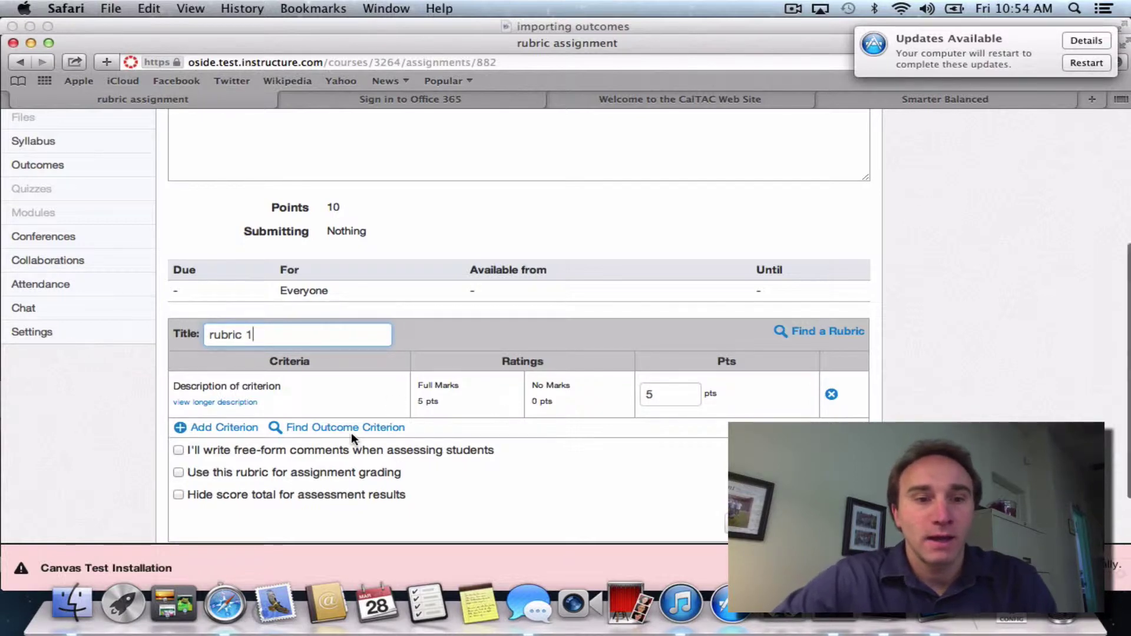
pyautogui.scroll(-2, 351, 433)
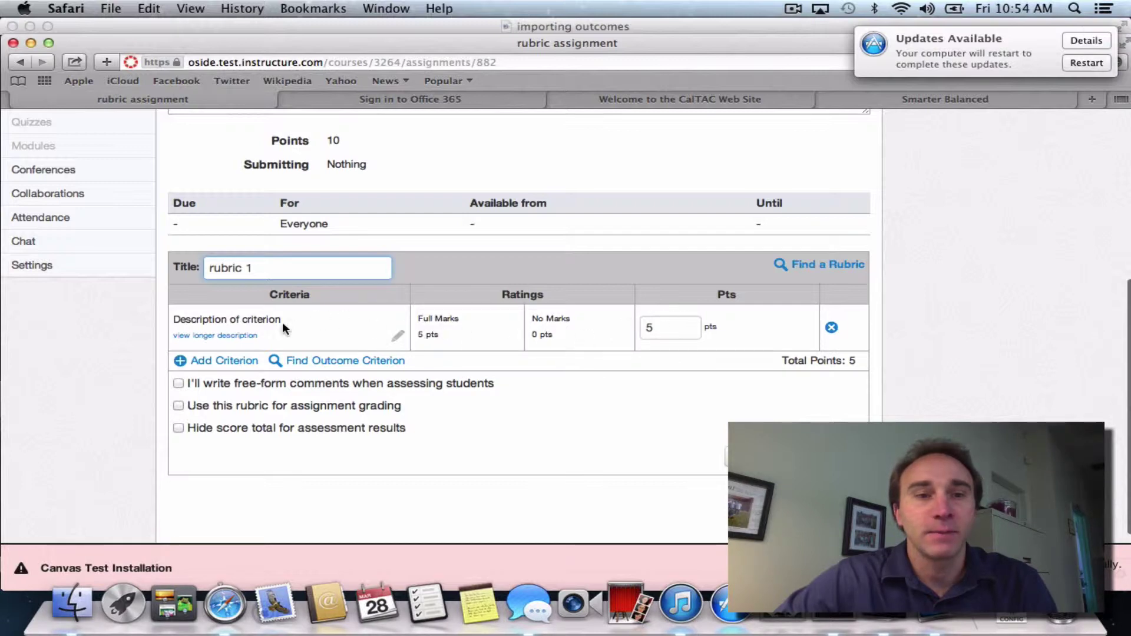
# Step: Import the Creativity outcome from the group folder as rubric 1's second criterion
pyautogui.click(312, 360)
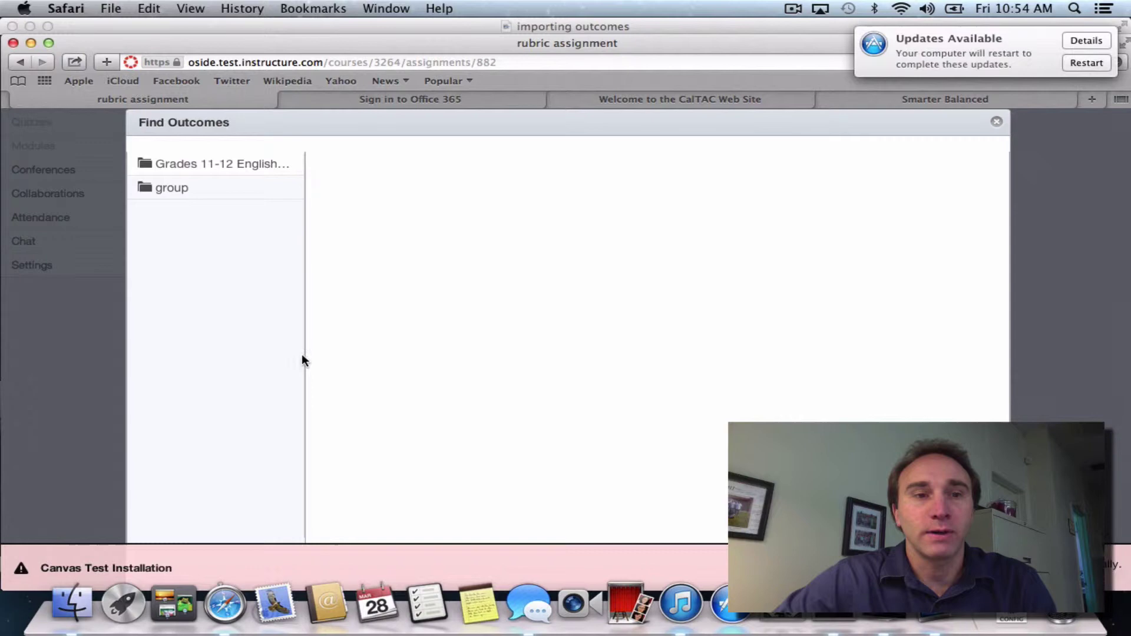
pyautogui.click(173, 195)
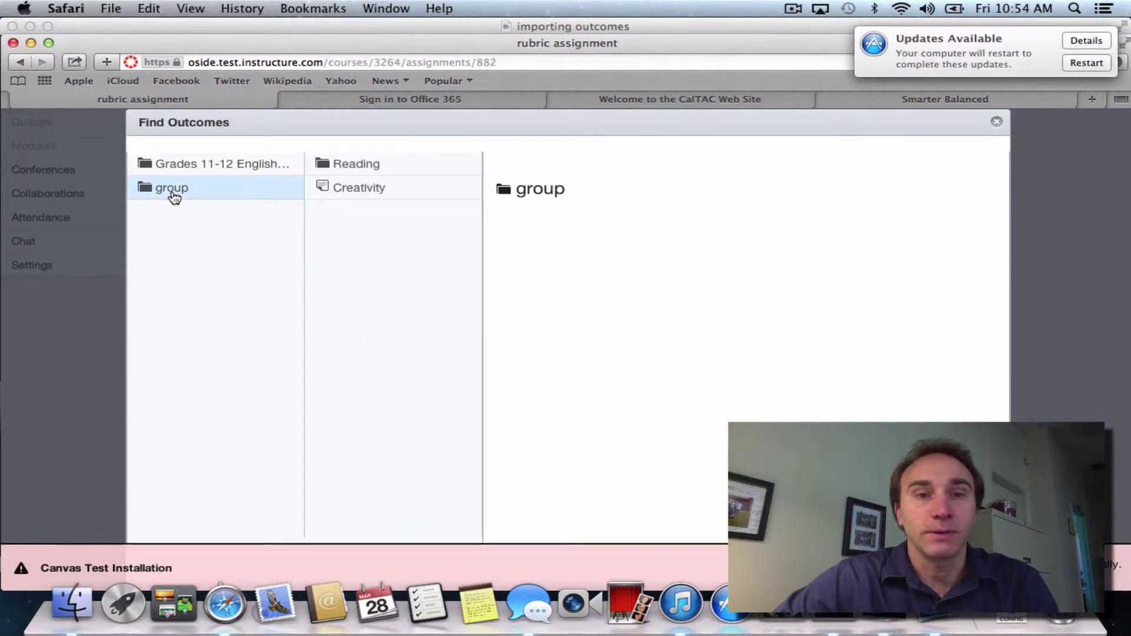
pyautogui.click(373, 198)
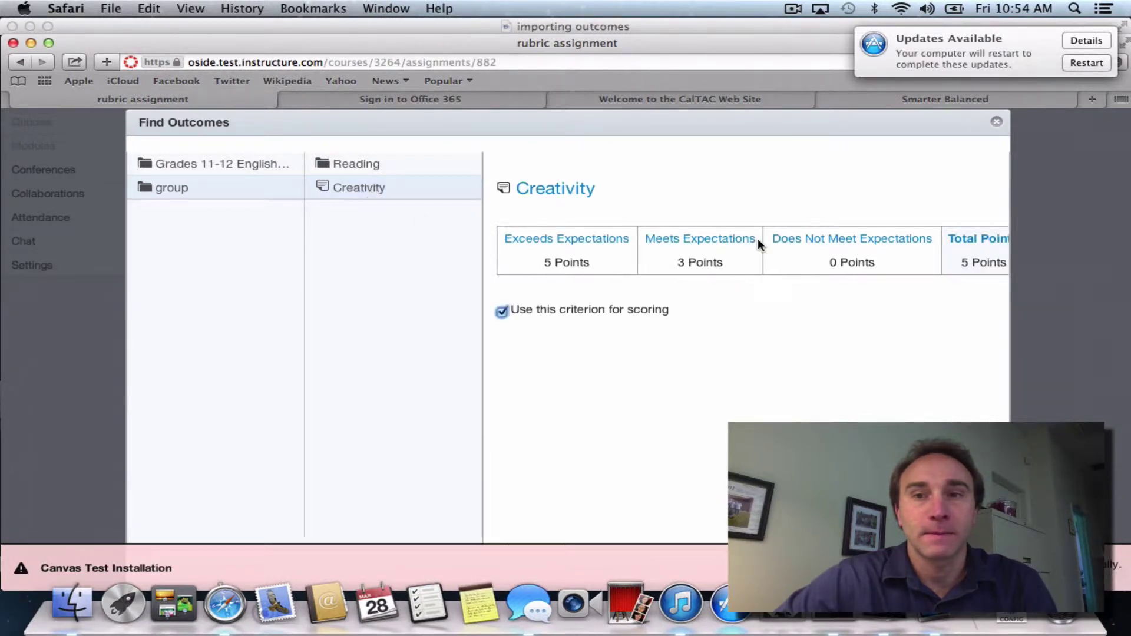
pyautogui.scroll(-3, 757, 241)
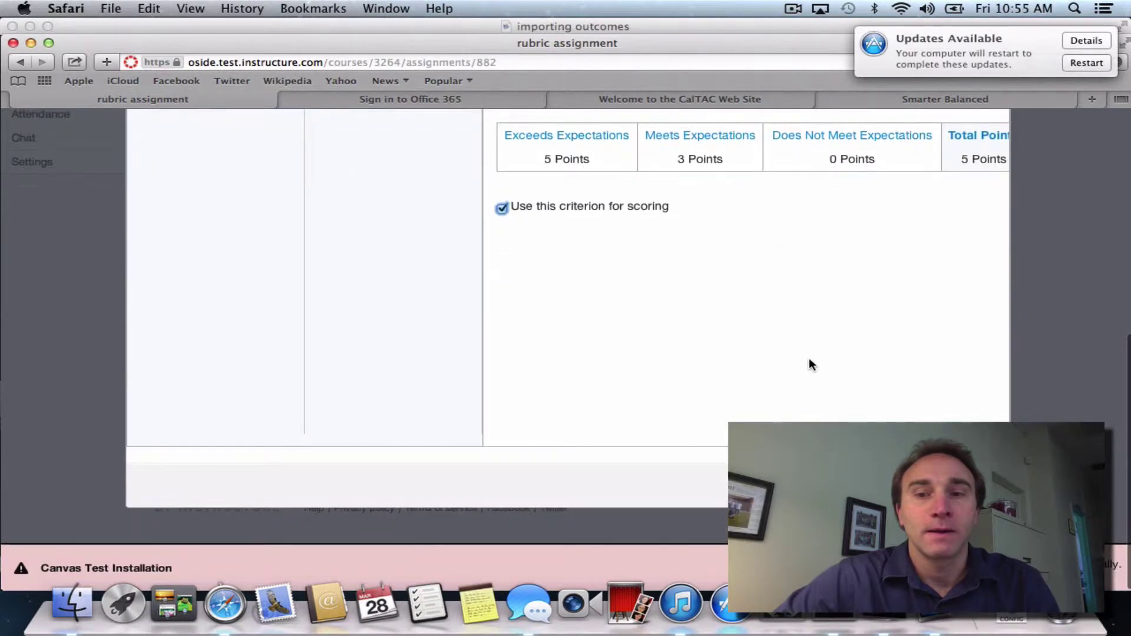
pyautogui.click(977, 484)
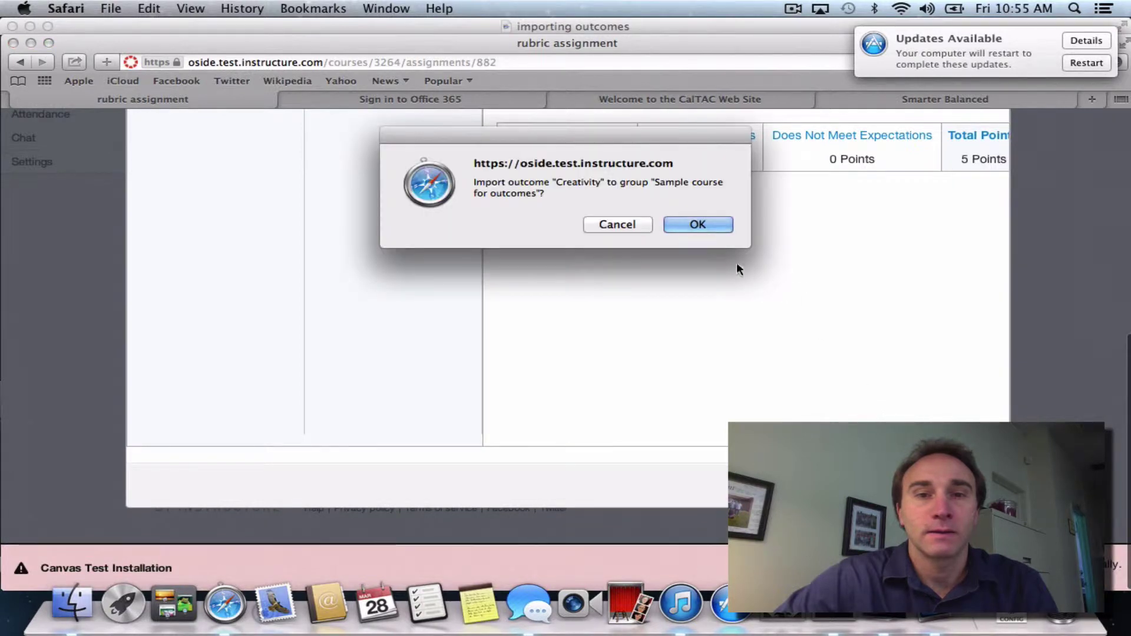
pyautogui.click(700, 228)
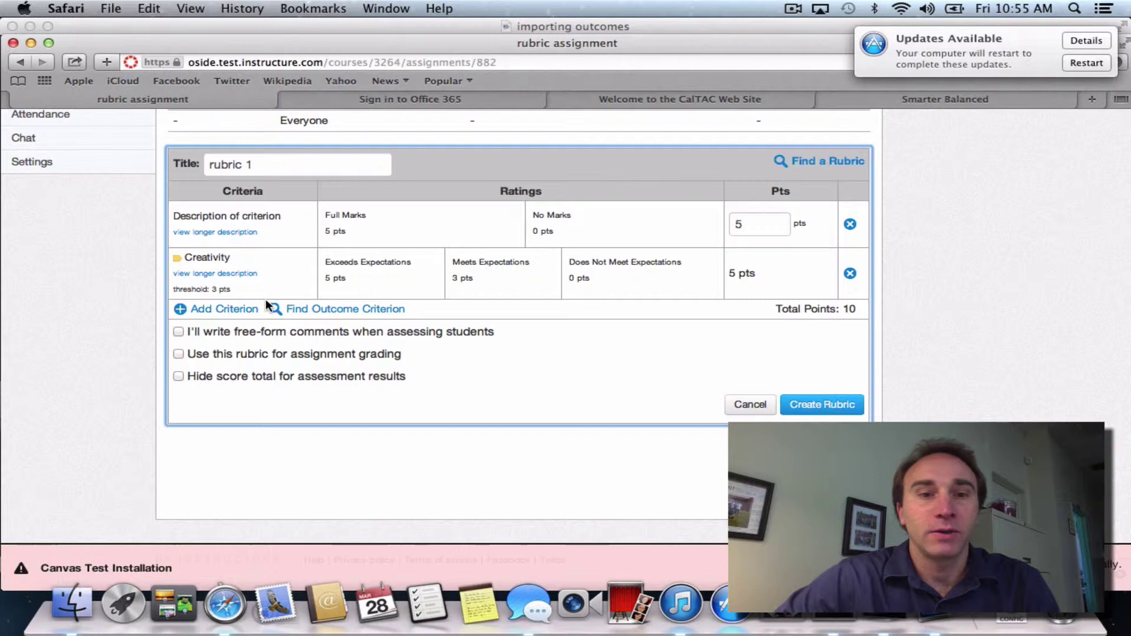
# Step: Import outcome 2 from Reading > Literature > Key Ideas and Details as a criterion
pyautogui.click(318, 316)
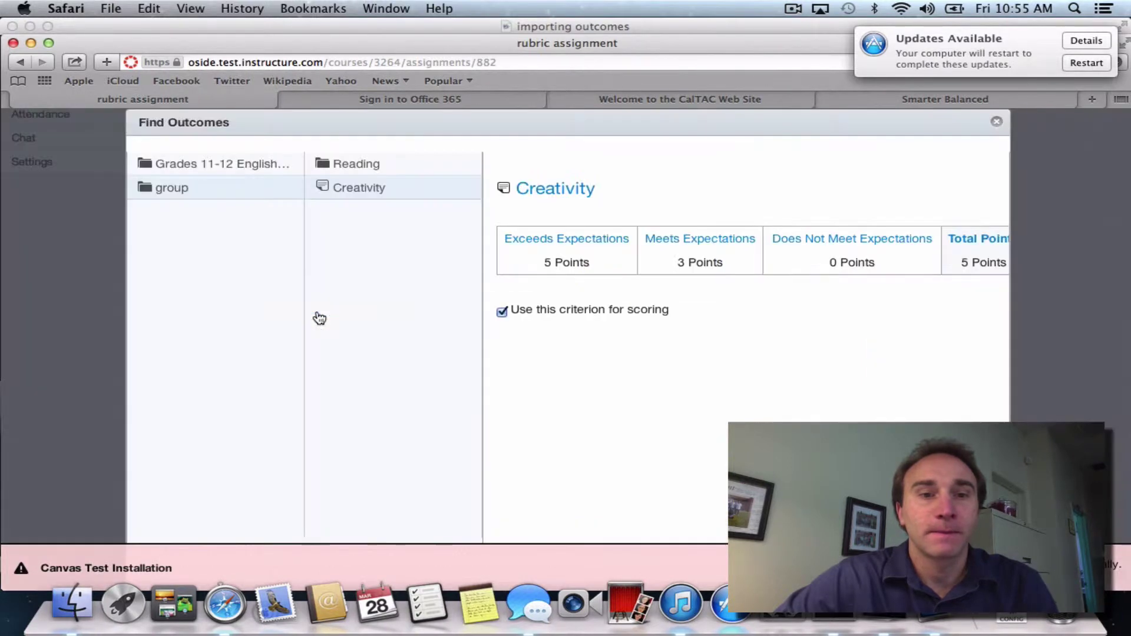
pyautogui.click(203, 171)
pyautogui.click(175, 194)
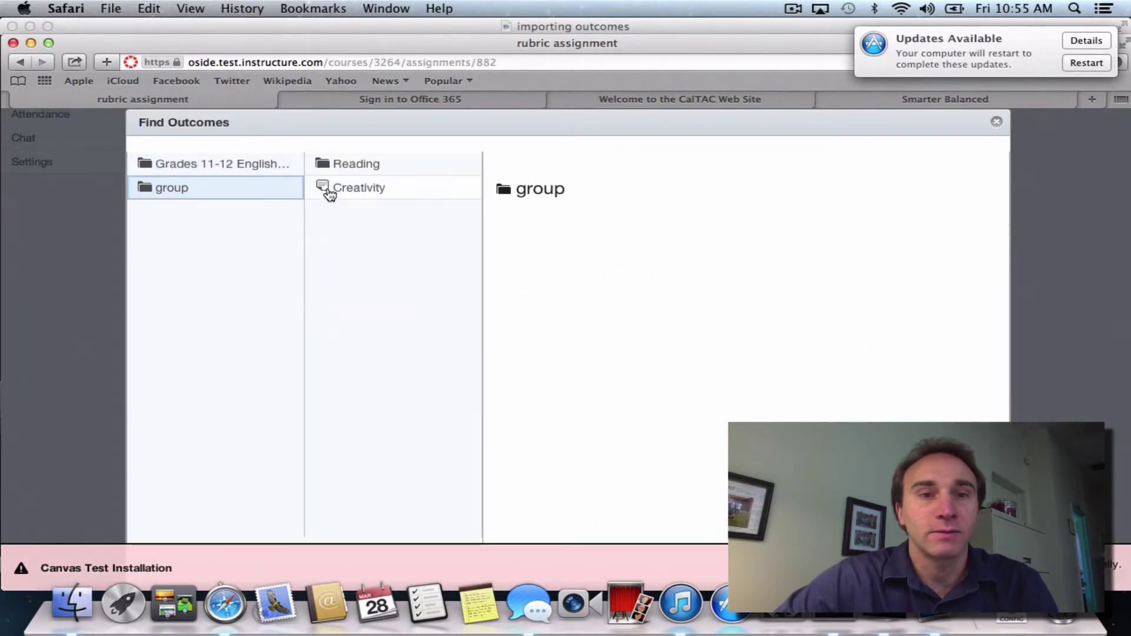
pyautogui.click(355, 170)
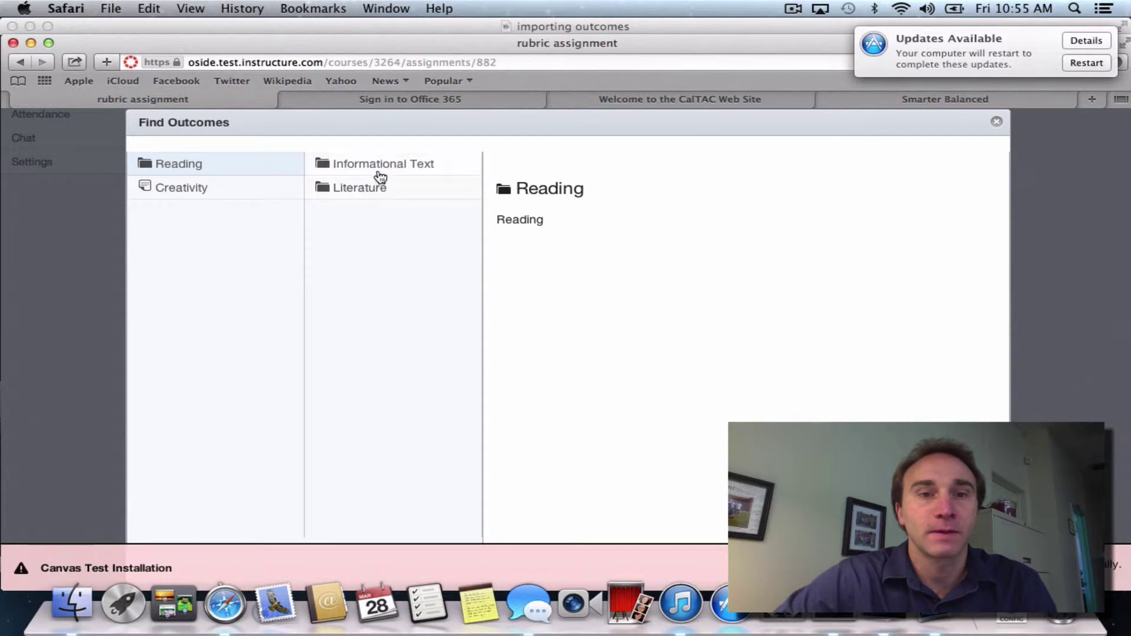
pyautogui.click(372, 199)
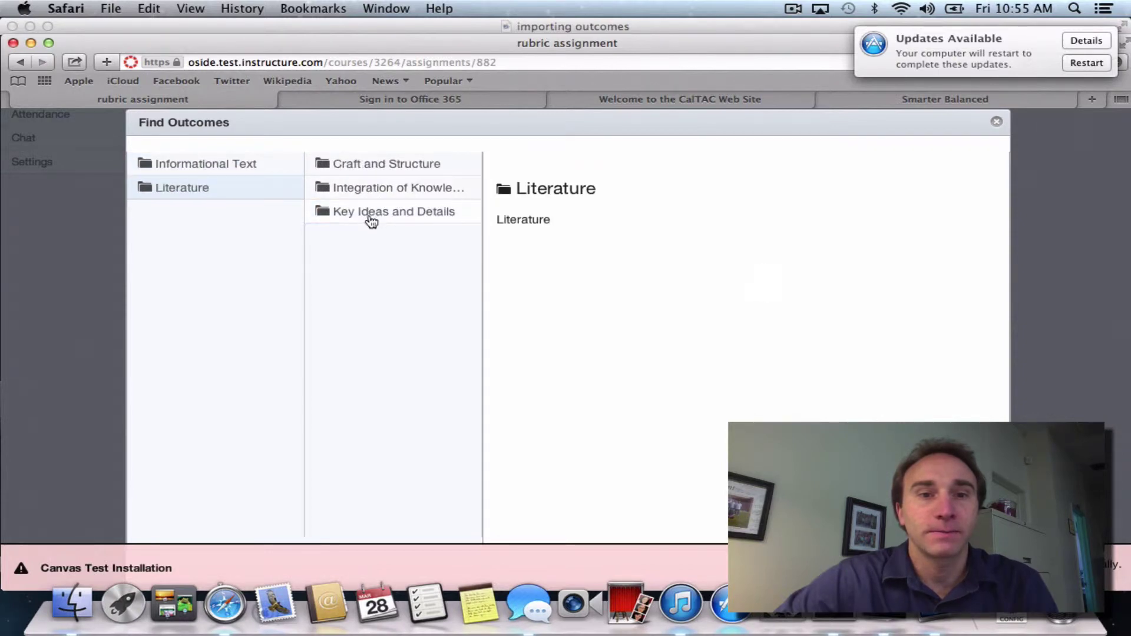
pyautogui.click(371, 220)
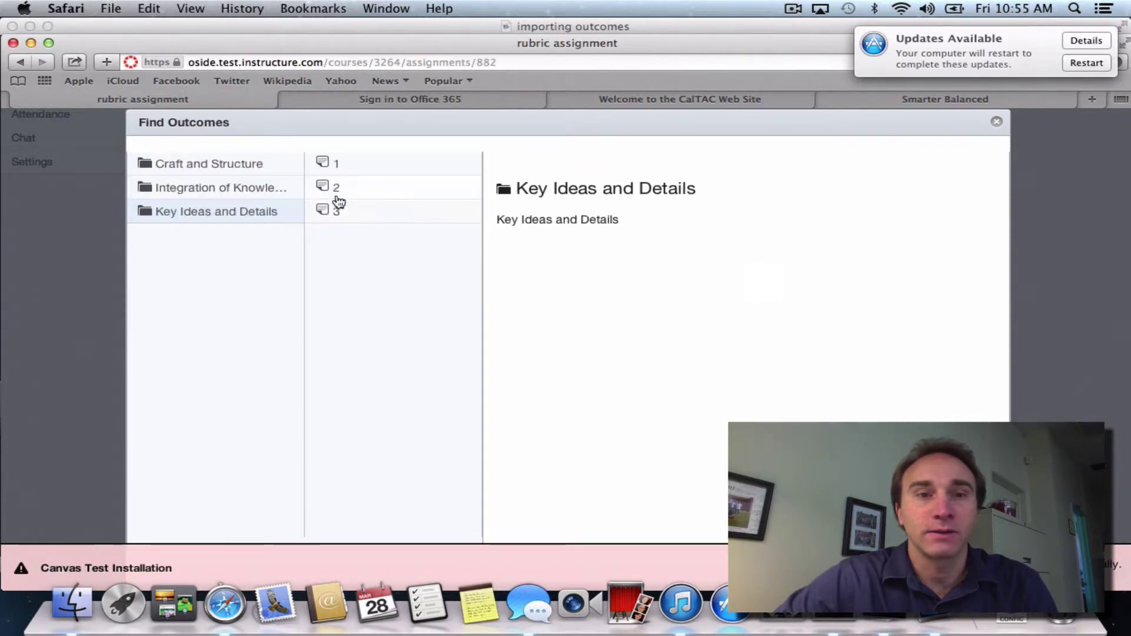
pyautogui.click(347, 192)
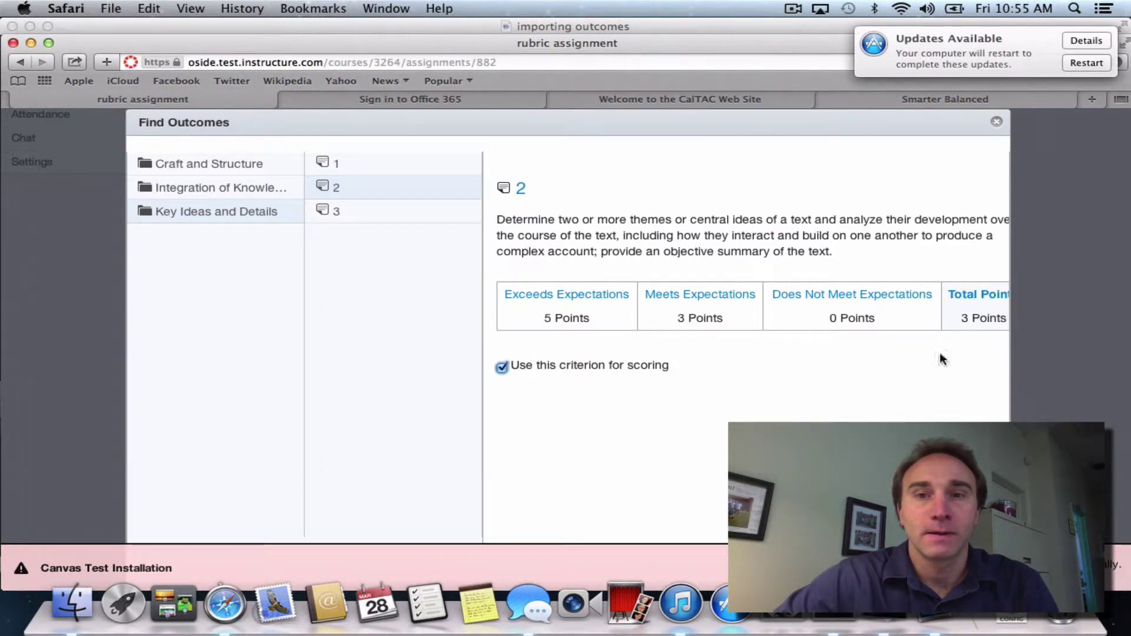
pyautogui.scroll(-2, 915, 407)
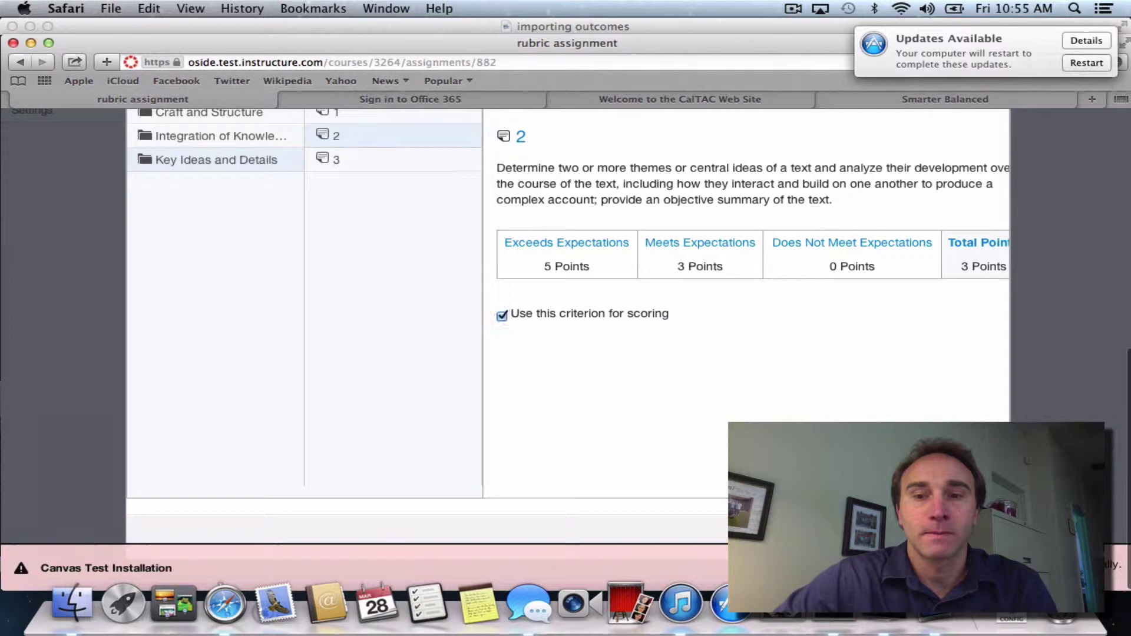
pyautogui.click(972, 519)
pyautogui.click(723, 227)
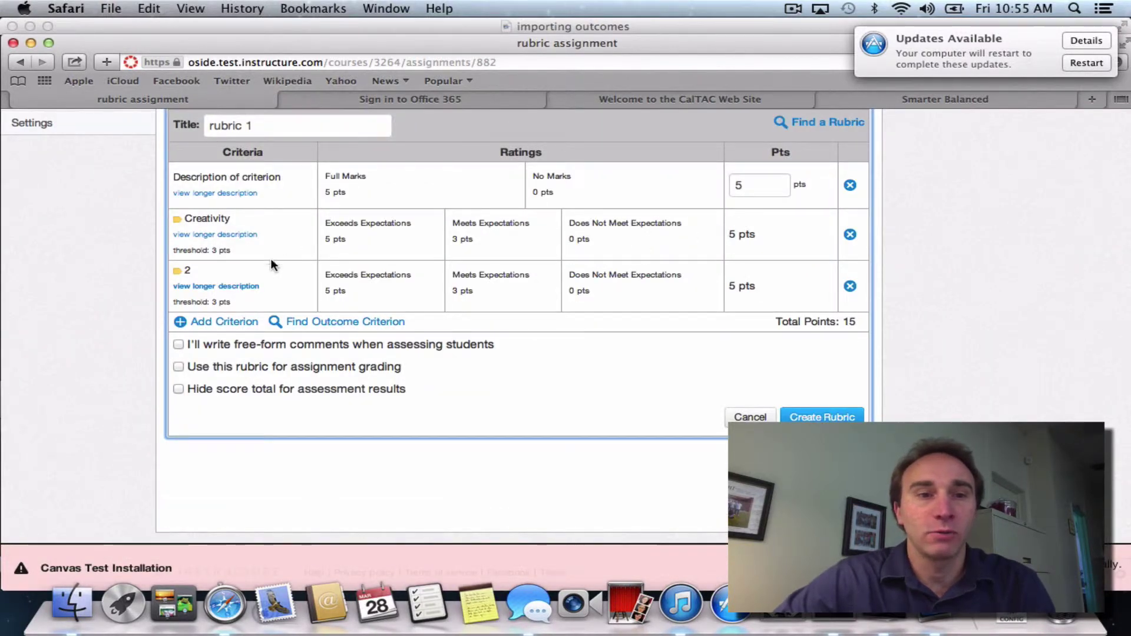
# Step: Delete the default placeholder criterion and save rubric 1 with Creativity and outcome 2
pyautogui.click(204, 288)
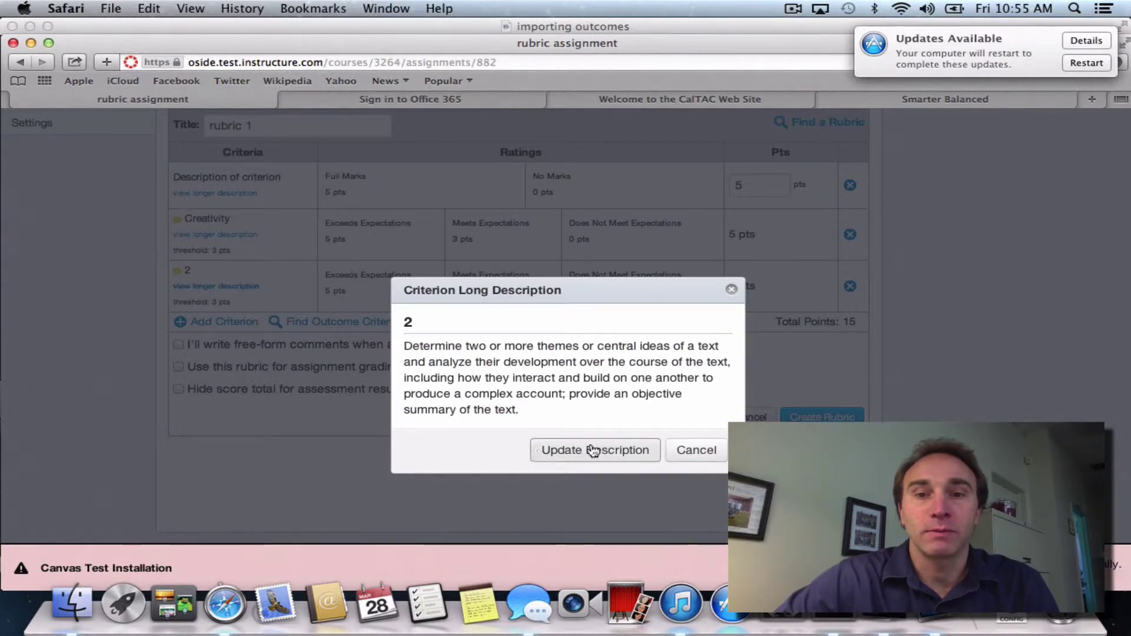
pyautogui.click(695, 452)
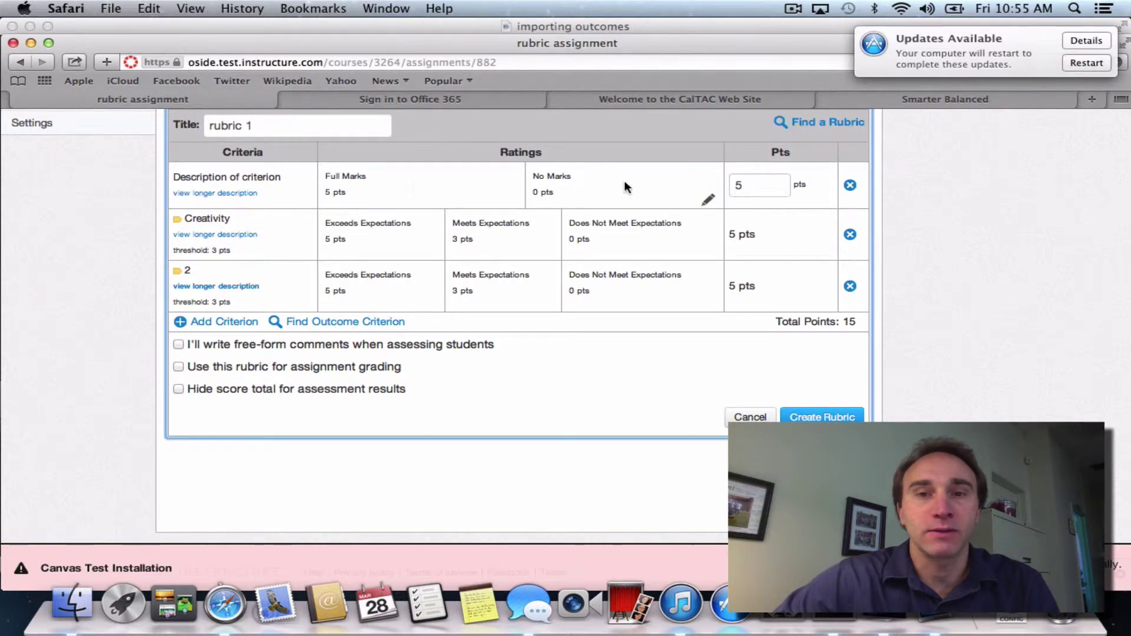
pyautogui.click(850, 186)
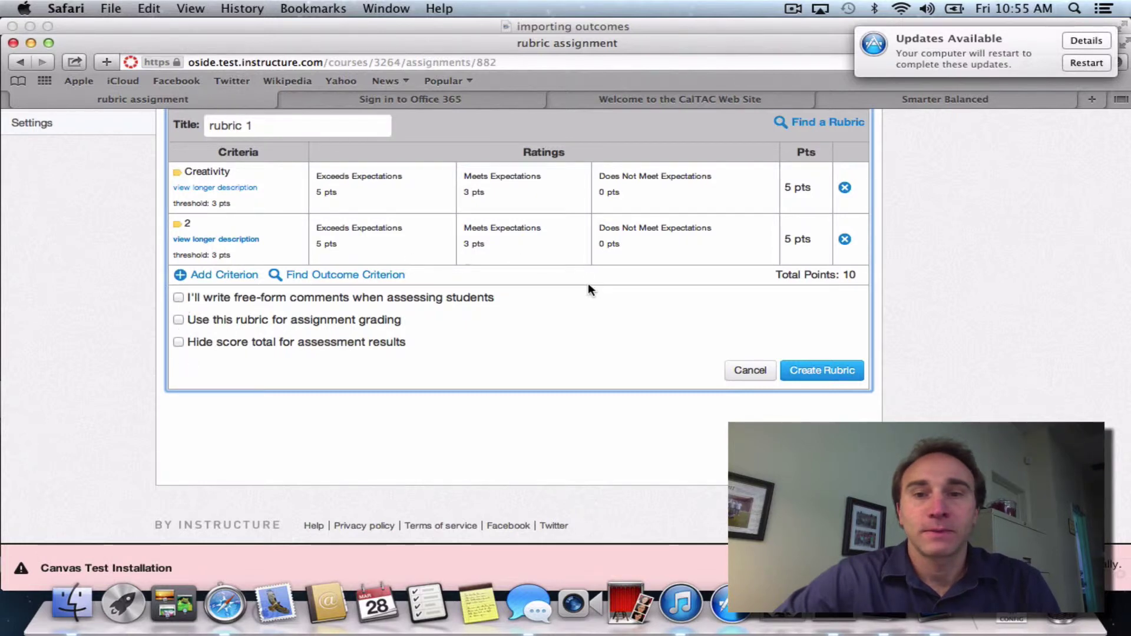
pyautogui.click(820, 371)
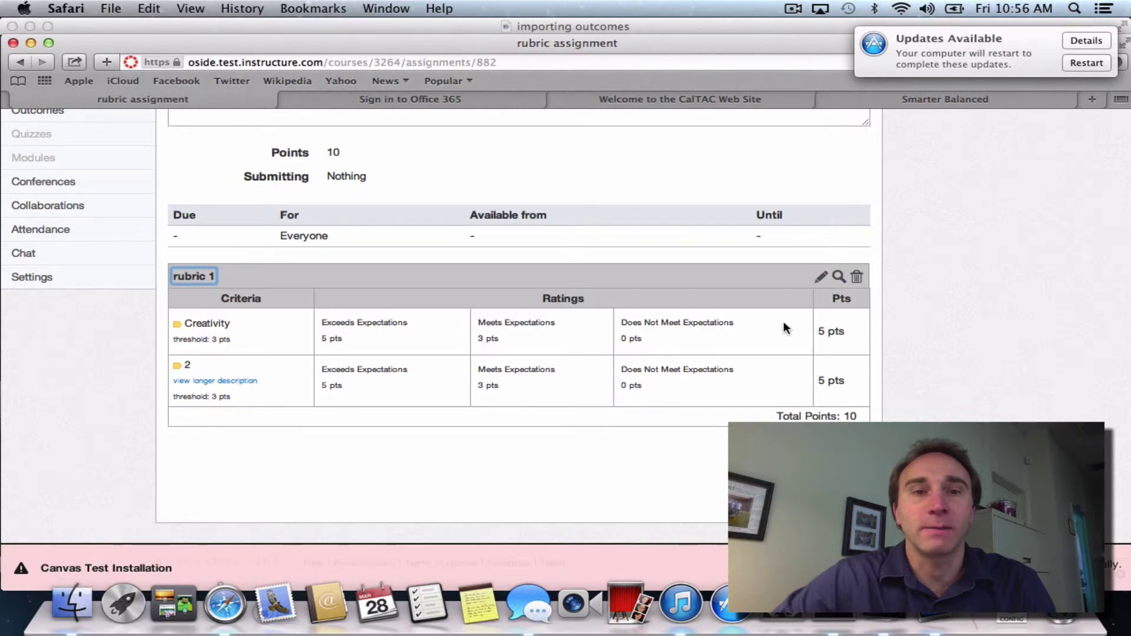
# Step: Go to Outcomes and open Manage Rubrics to see the course's rubrics
pyautogui.scroll(3, 783, 322)
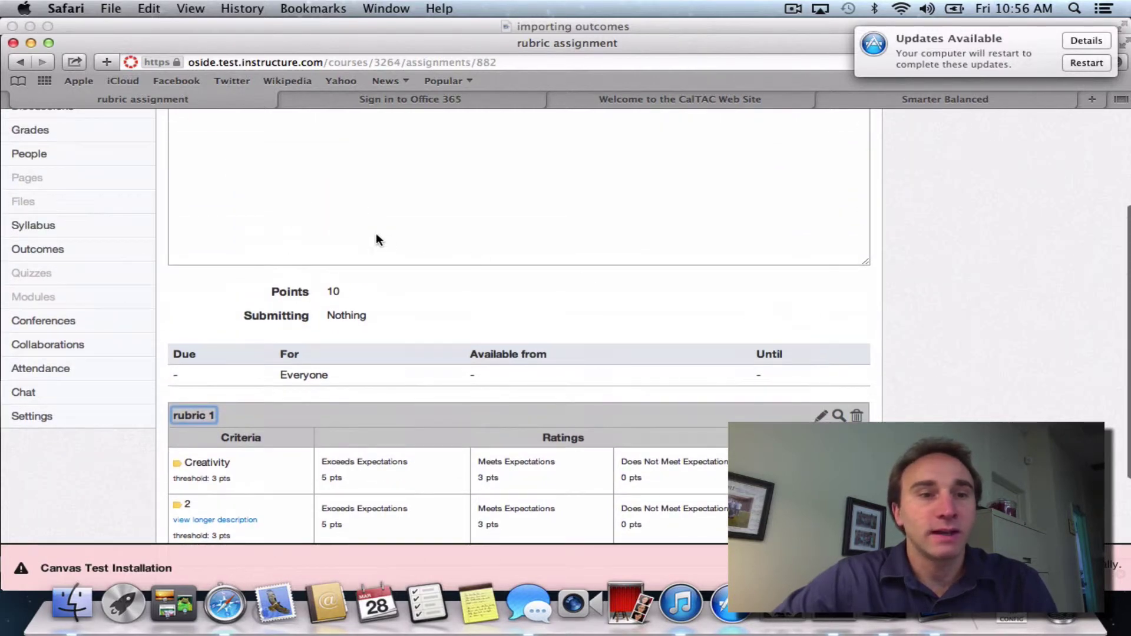
pyautogui.click(41, 252)
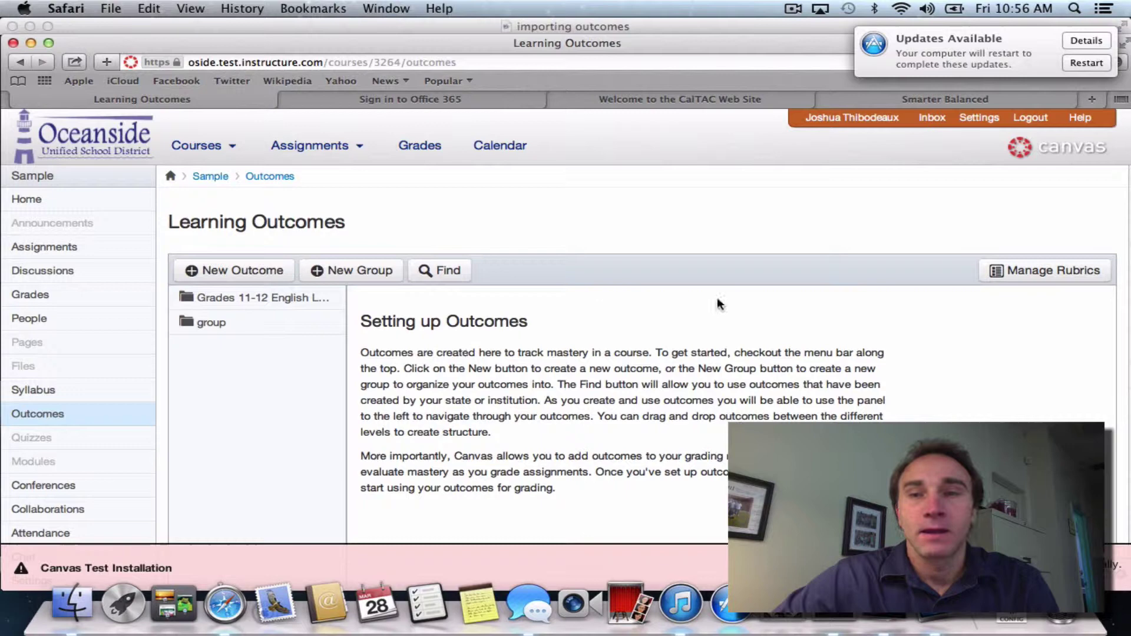
pyautogui.click(1065, 274)
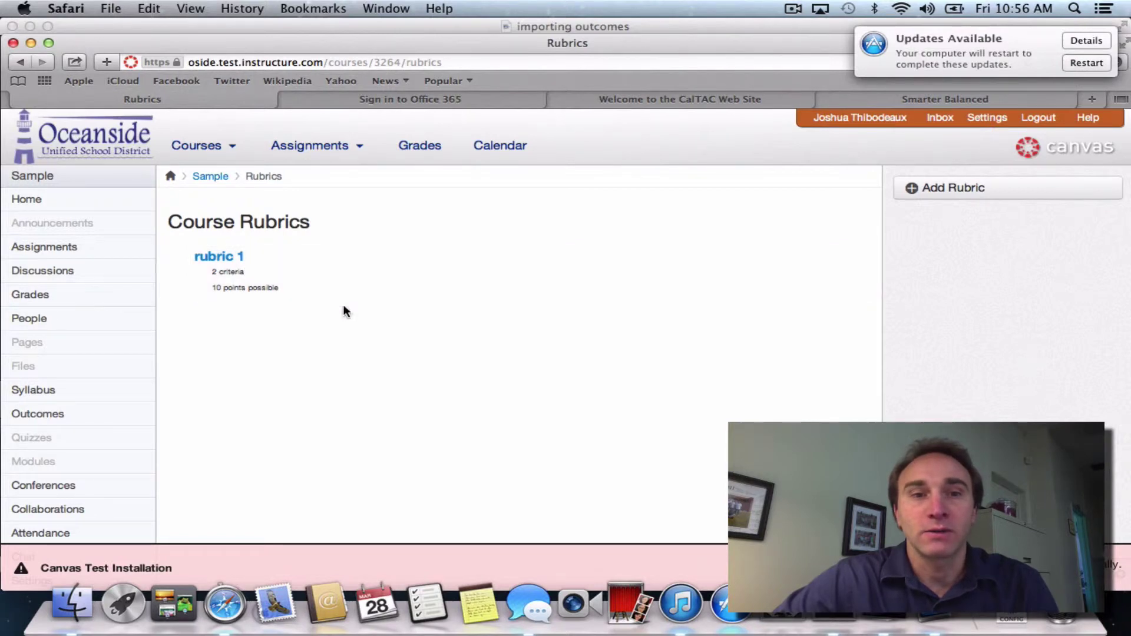
# Step: Start a course rubric titled 'rubric 2' and import Creativity as its criterion
pyautogui.click(973, 192)
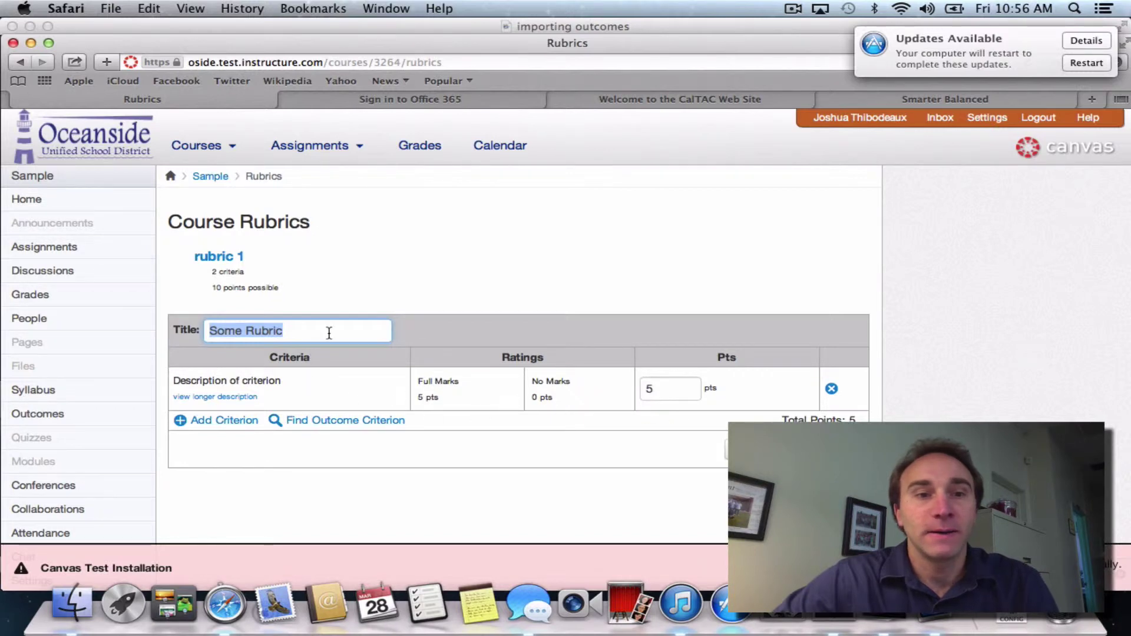
pyautogui.write('rubric')
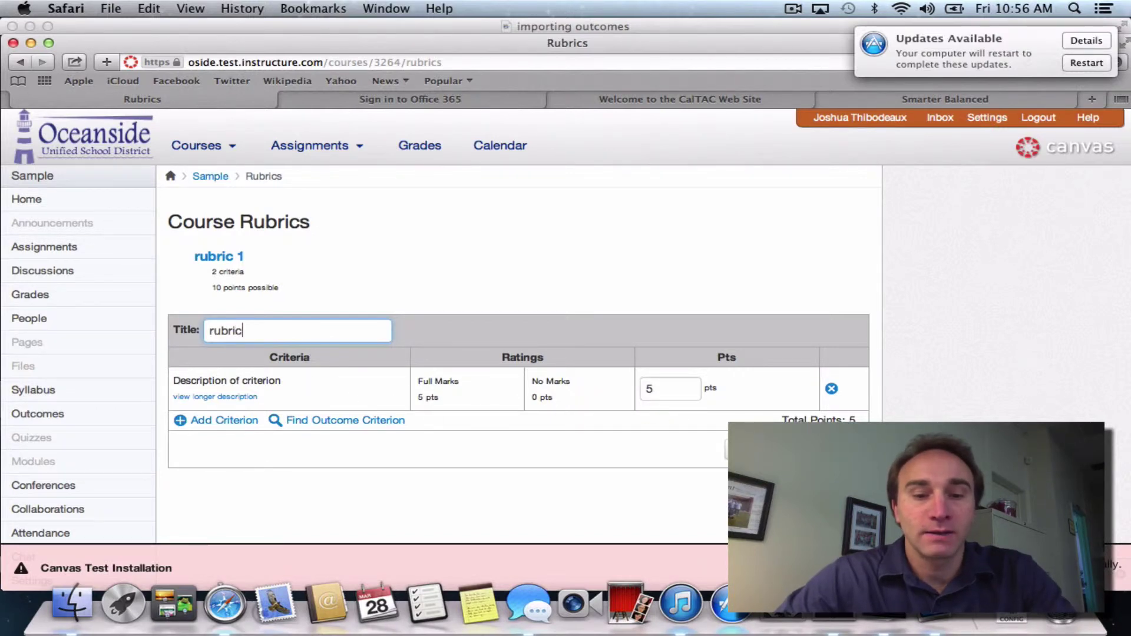
pyautogui.write(' 2')
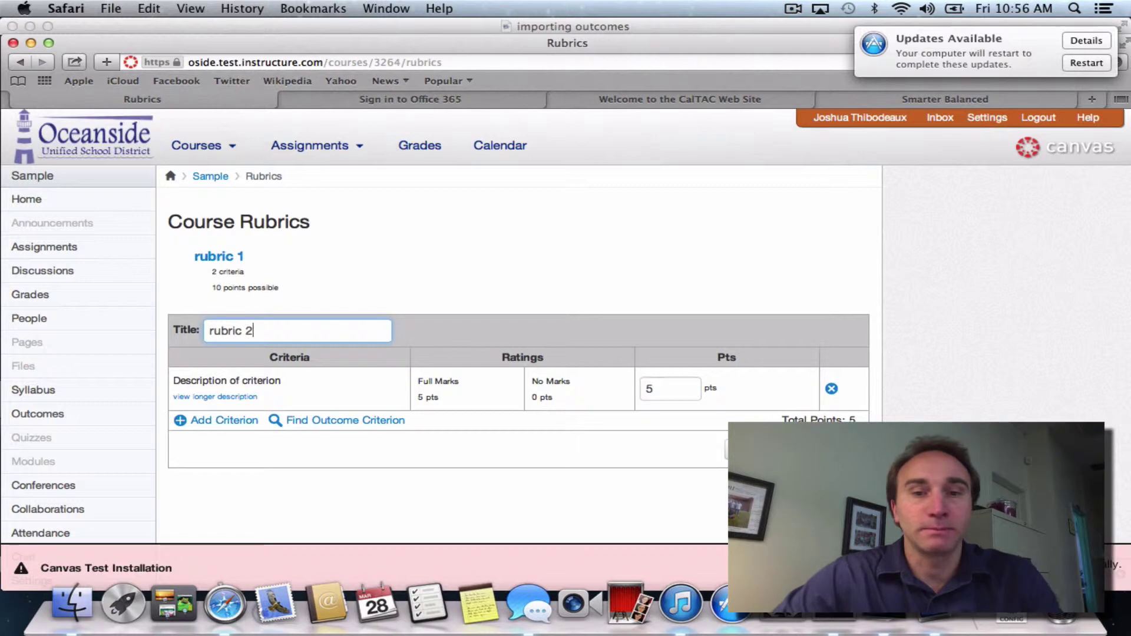
pyautogui.click(362, 422)
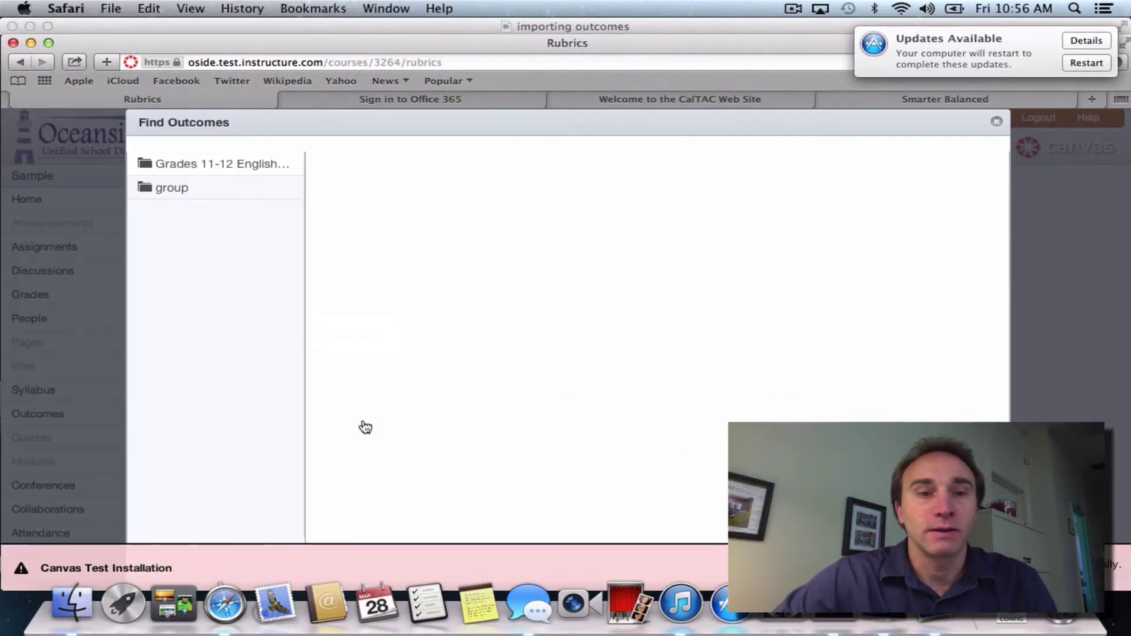
pyautogui.click(174, 195)
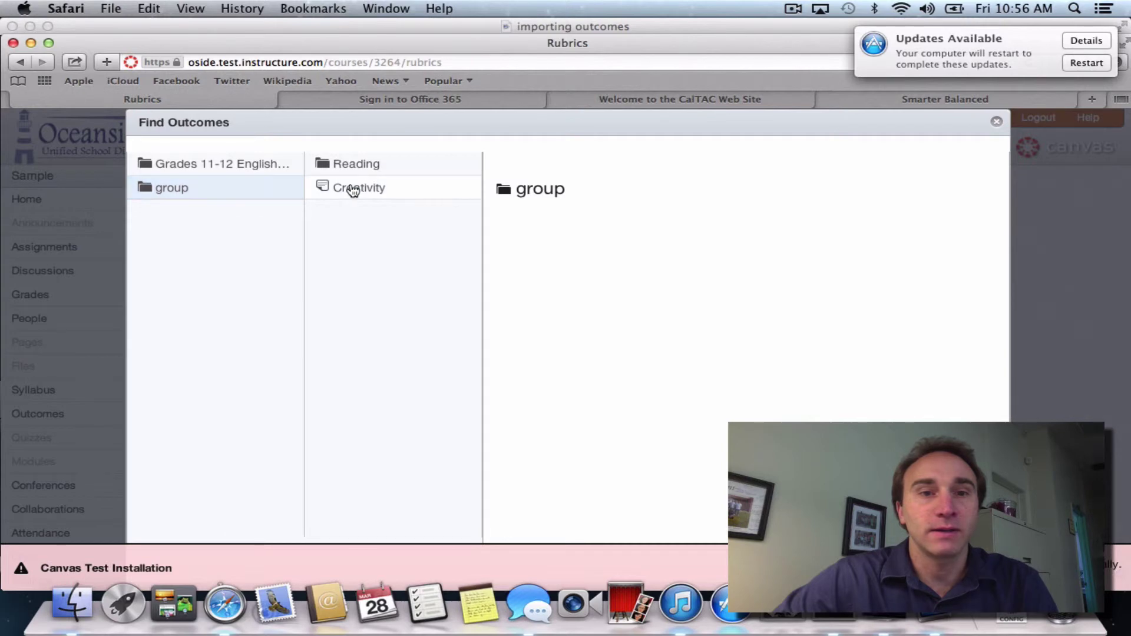
pyautogui.click(348, 189)
pyautogui.scroll(-5, 836, 239)
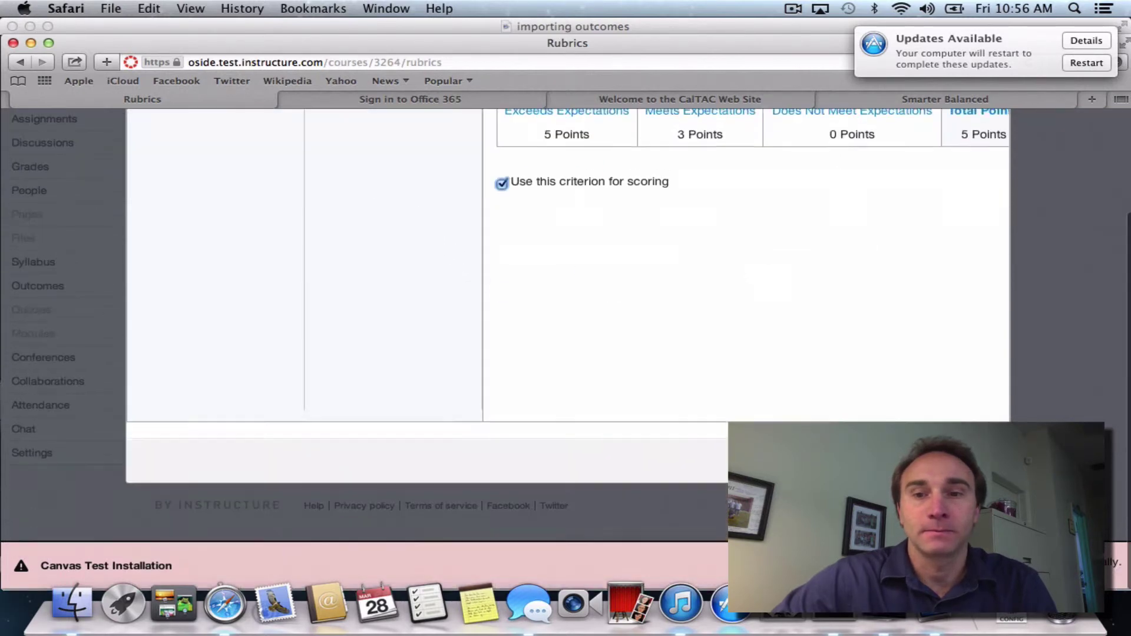
pyautogui.click(978, 463)
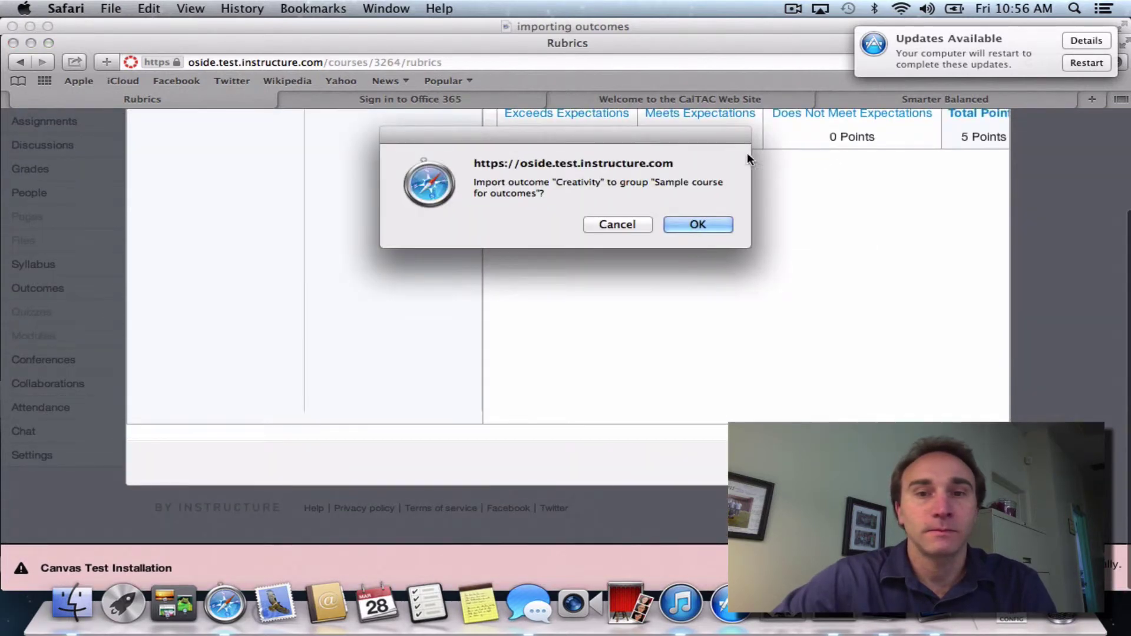
pyautogui.click(699, 224)
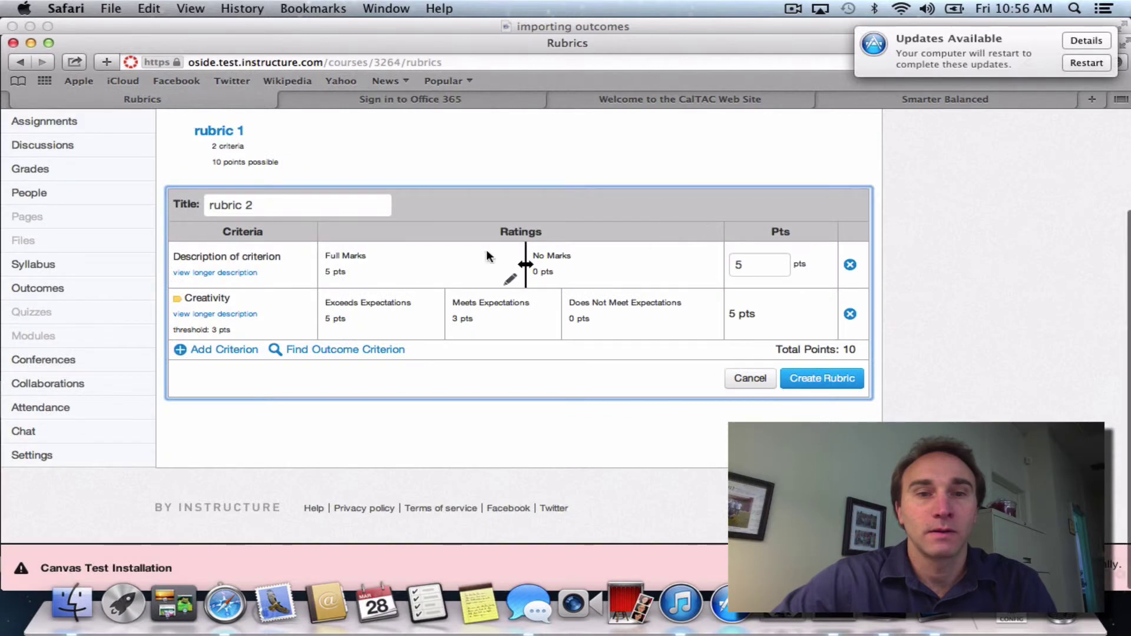
# Step: Remove the placeholder criterion and save rubric 2 at 5 points
pyautogui.click(850, 266)
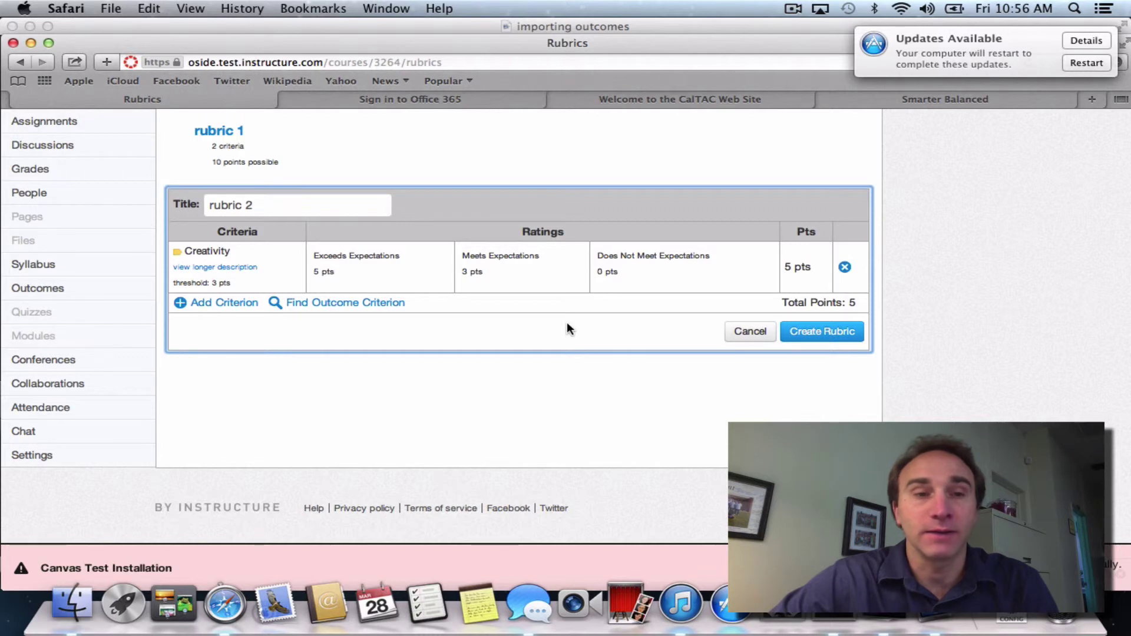
pyautogui.click(822, 331)
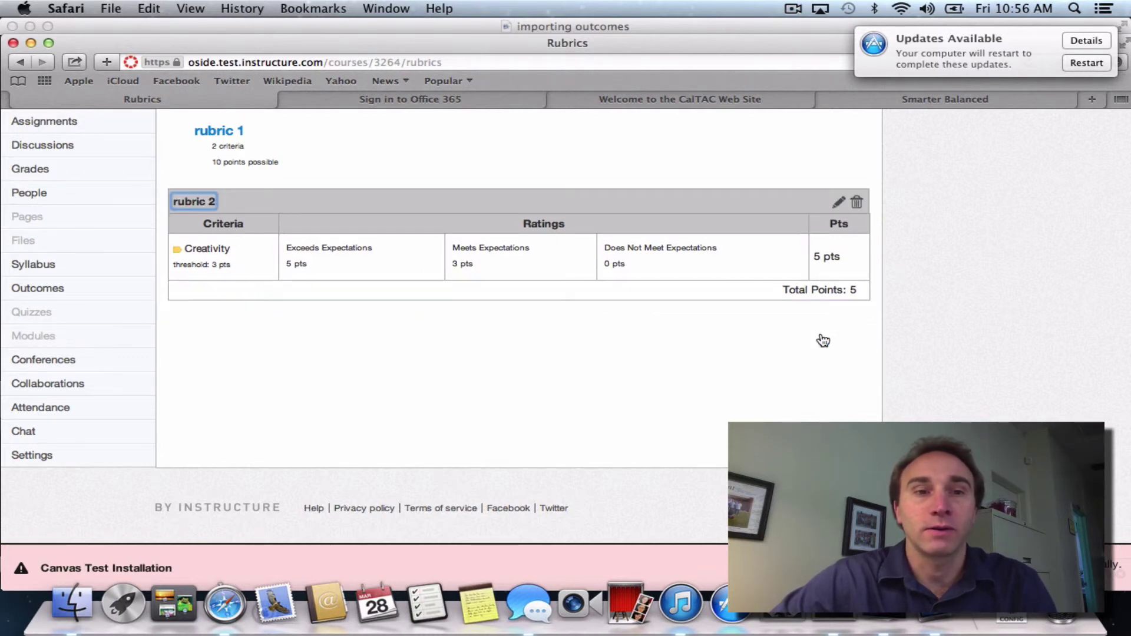
pyautogui.scroll(3, 822, 341)
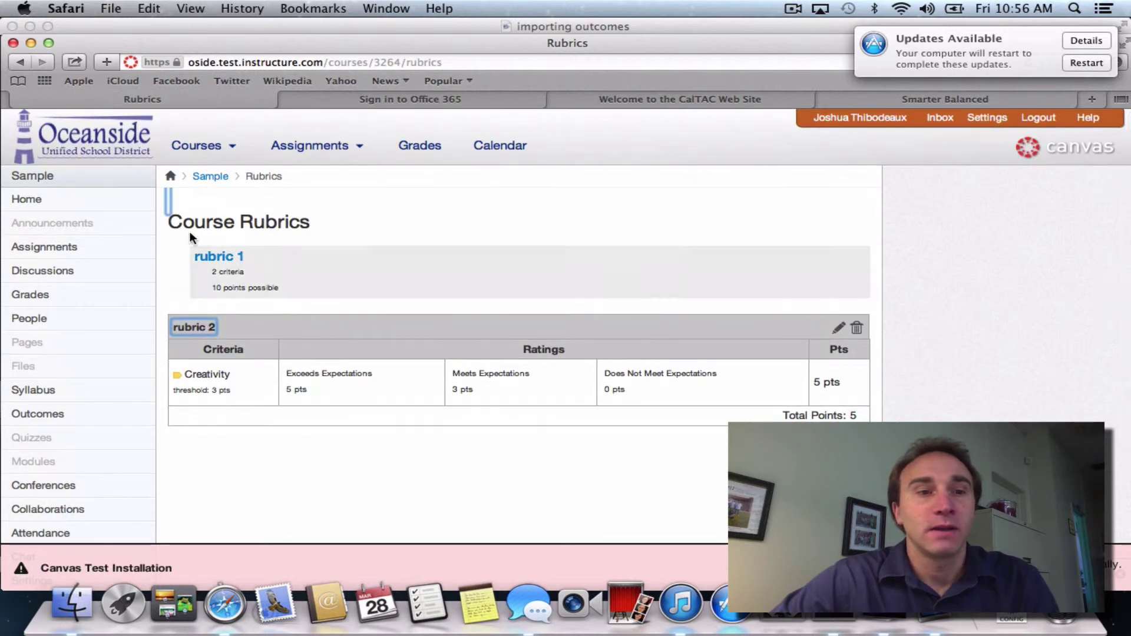
# Step: Open 'rubric assignment' in SpeedGrader and check its student list
pyautogui.click(56, 246)
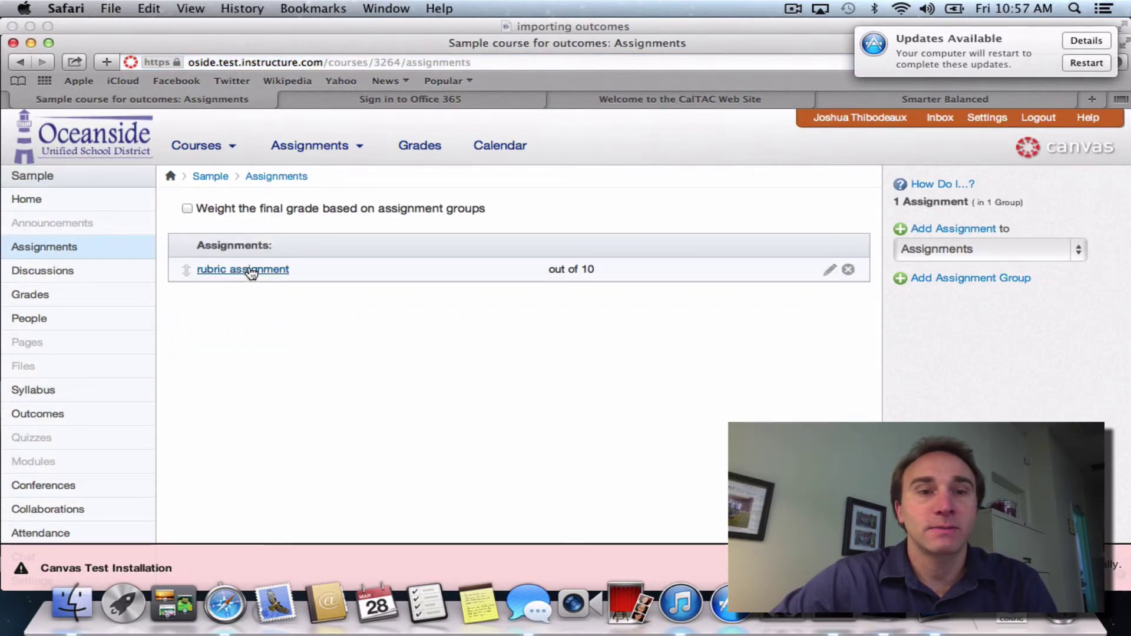
pyautogui.click(249, 270)
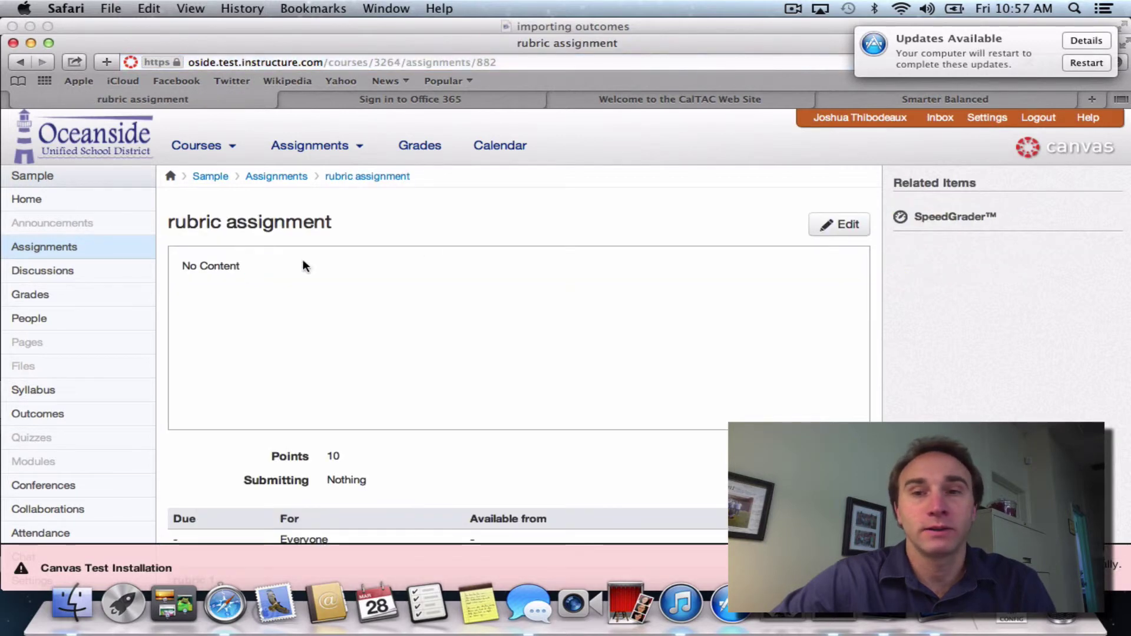
pyautogui.click(958, 224)
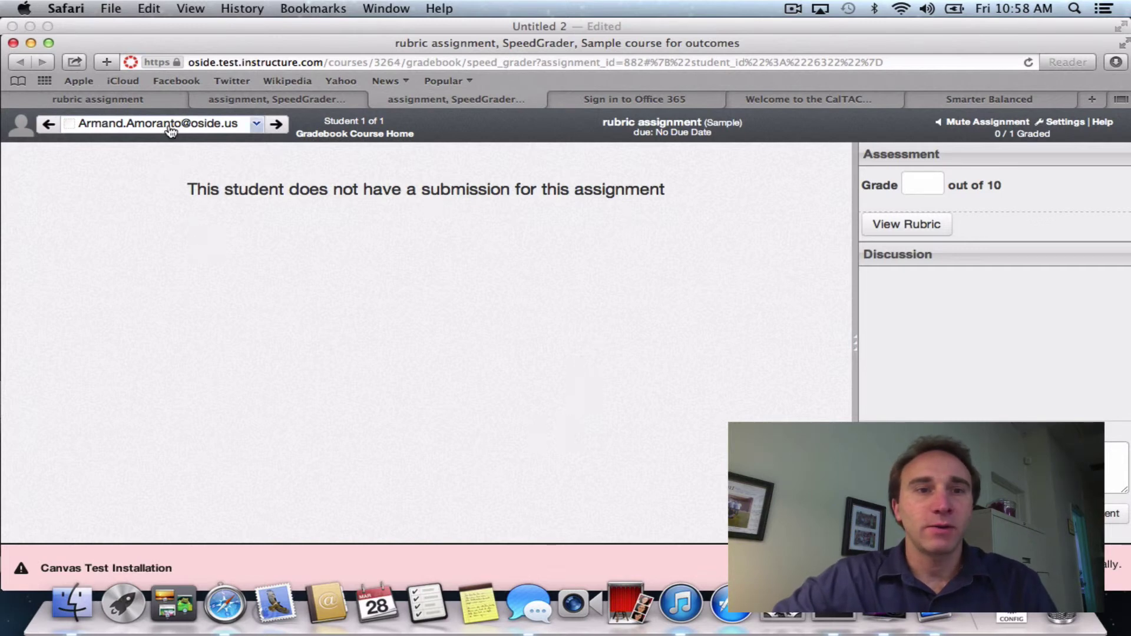
pyautogui.click(258, 129)
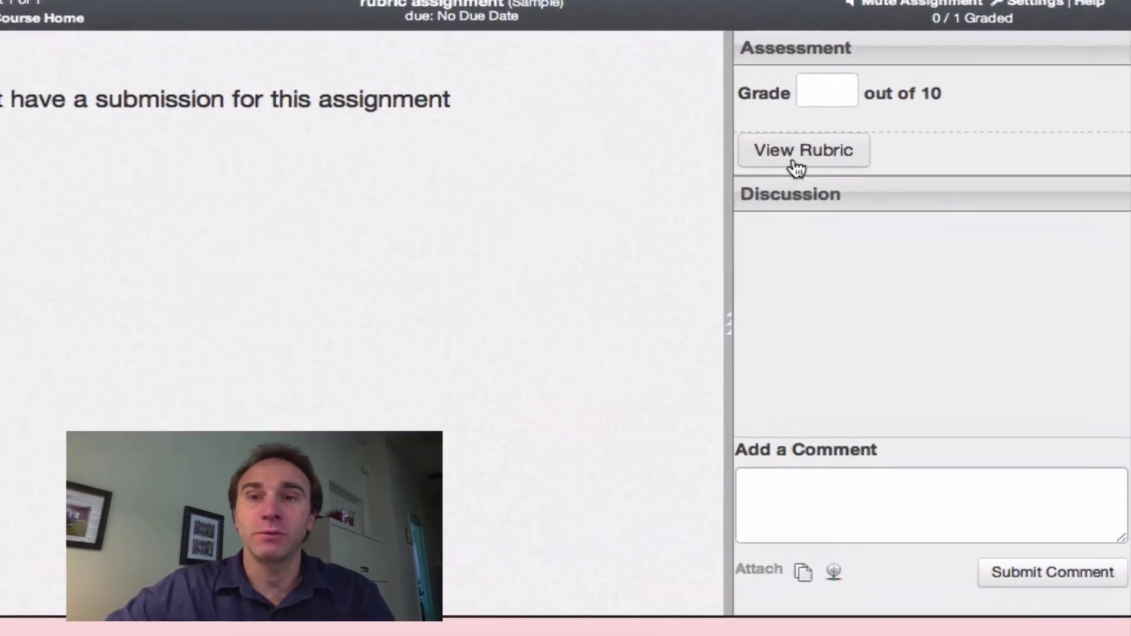
# Step: In rubric 1, rate criterion 2 Meets Expectations (3 points) and save the scores
pyautogui.click(796, 170)
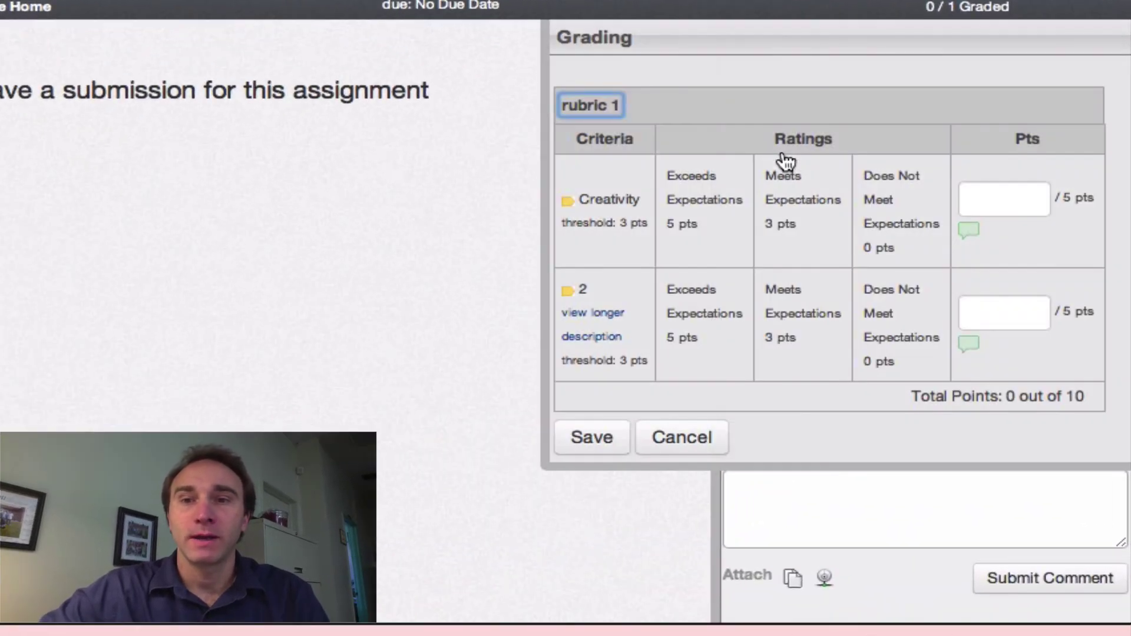
pyautogui.click(810, 318)
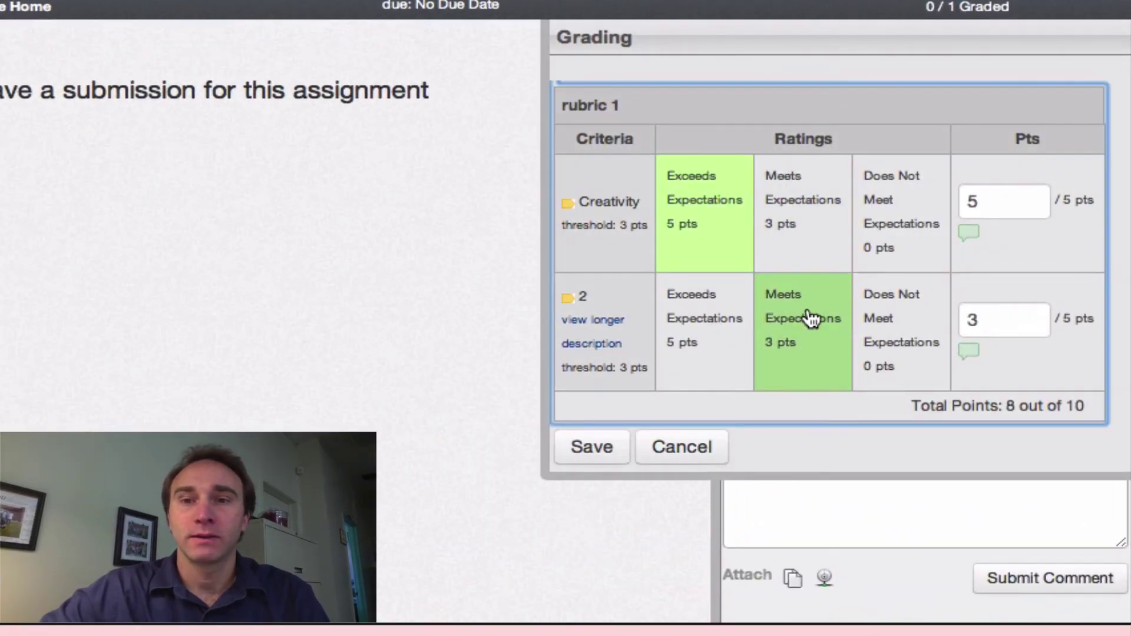
pyautogui.click(606, 452)
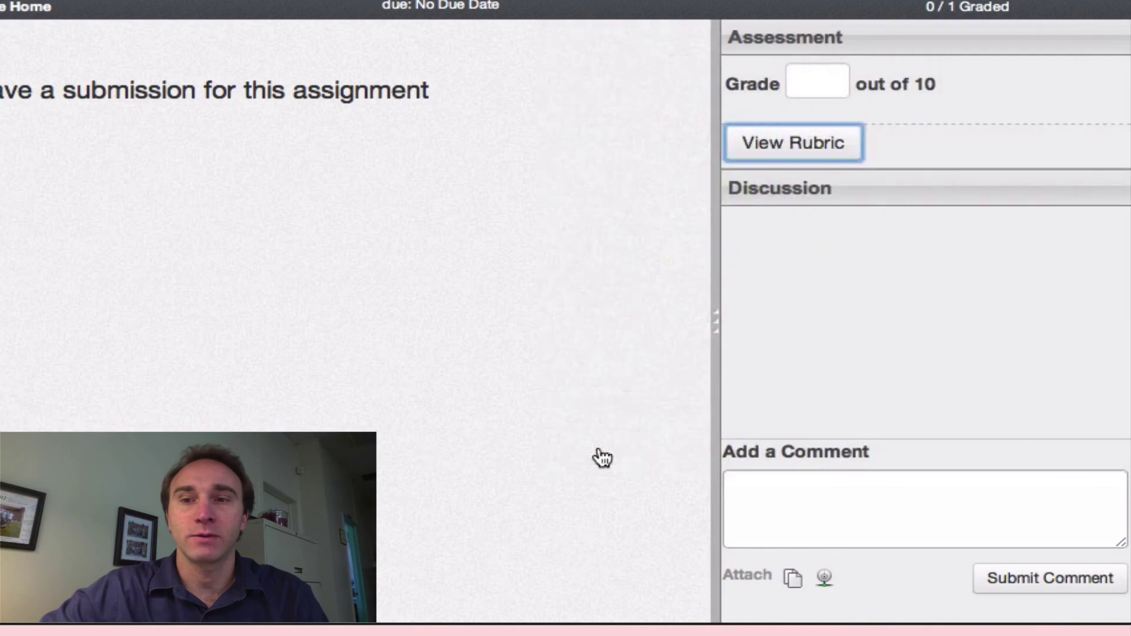